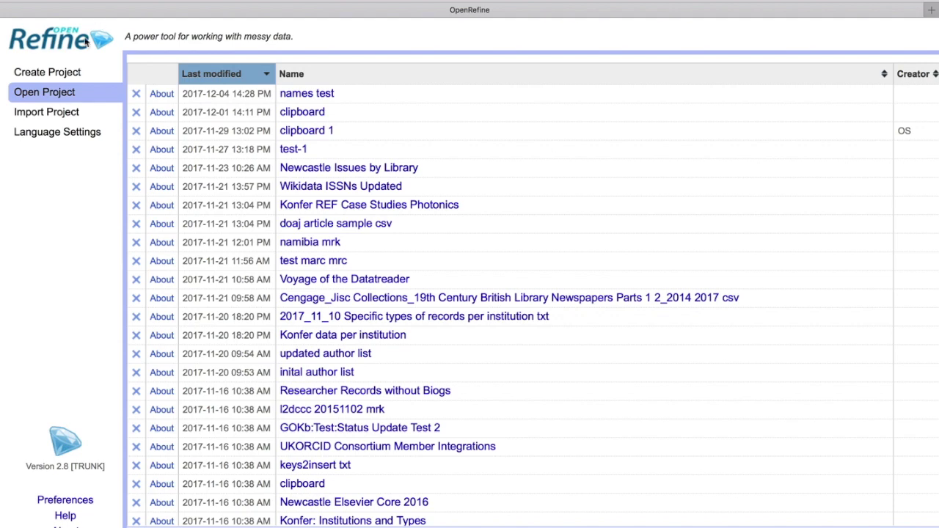
Create the 'American Association of Neurological Surgeons Journals' project from the journals TSV file in Downloads
{"action": "left_click", "coordinate": [47, 73]}
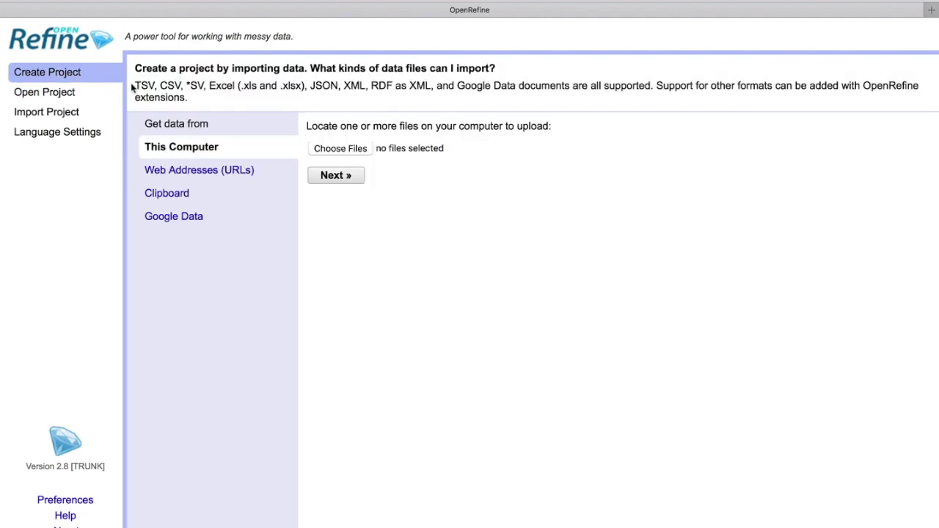
{"action": "left_click", "coordinate": [338, 148]}
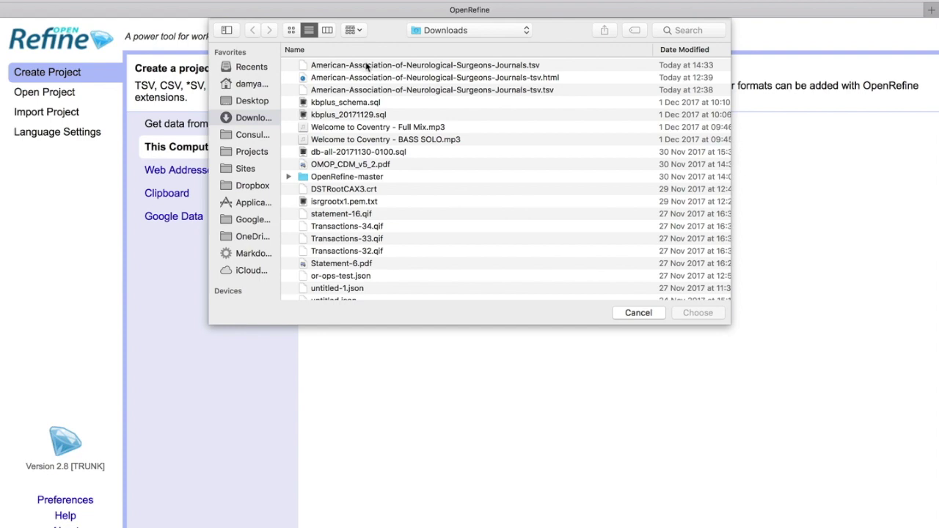
{"action": "double_click", "coordinate": [366, 65]}
{"action": "left_click", "coordinate": [334, 177]}
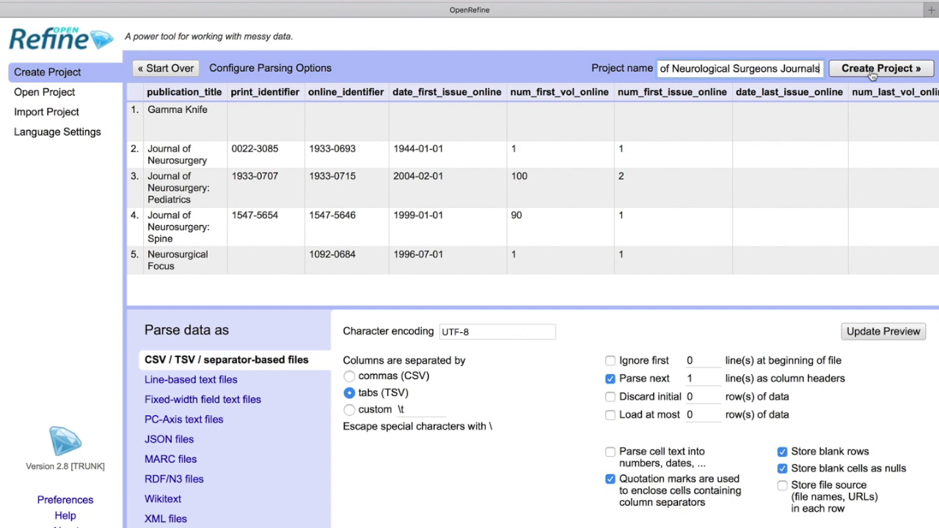
{"action": "left_click", "coordinate": [872, 73]}
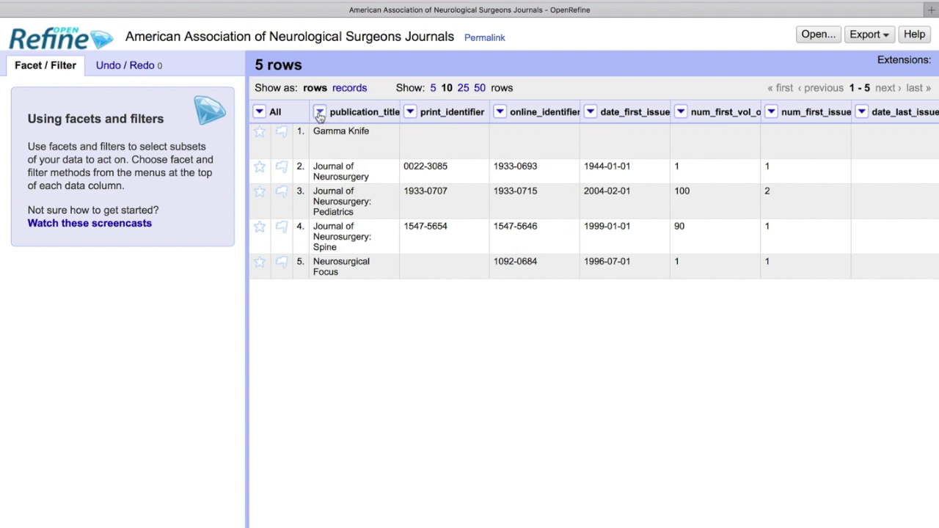
{"action": "left_click", "coordinate": [320, 111]}
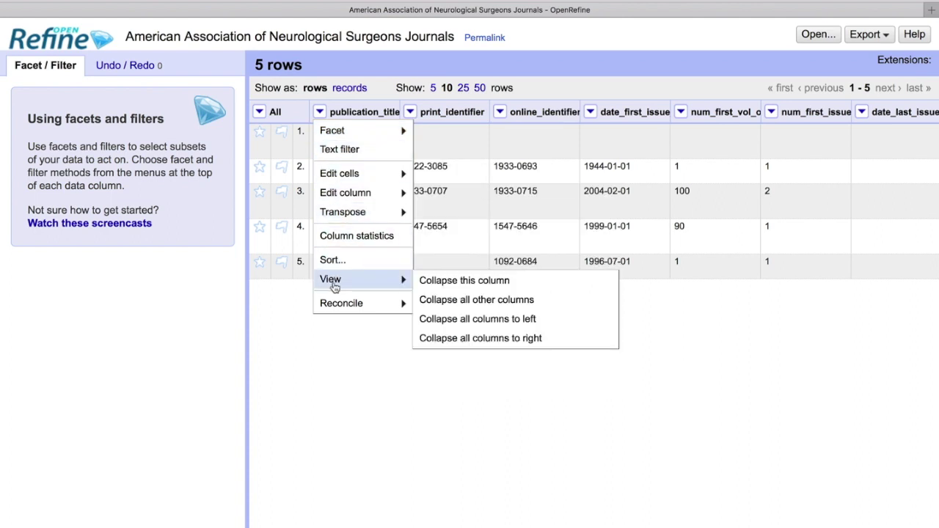
Start reconciling publication_title, opening and then cancelling Add Standard Service
{"action": "mouse_move", "coordinate": [334, 312]}
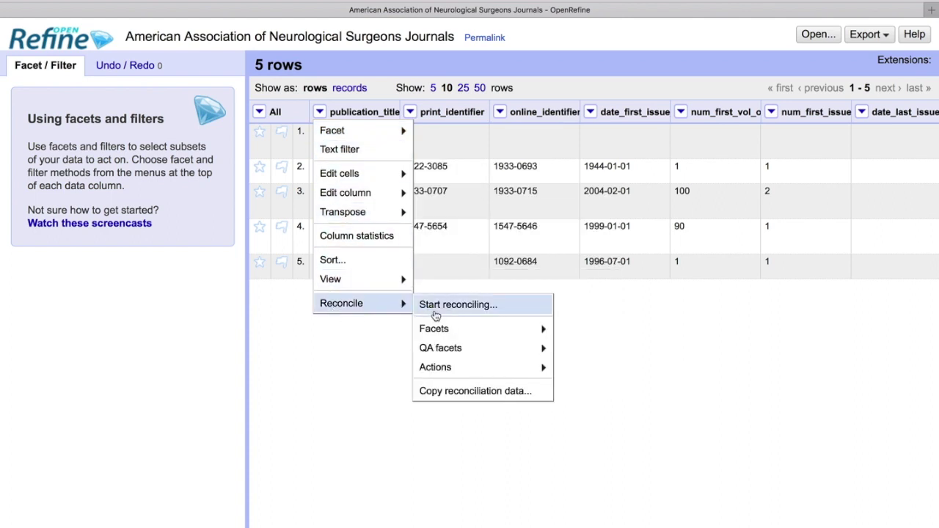
{"action": "left_click", "coordinate": [506, 308]}
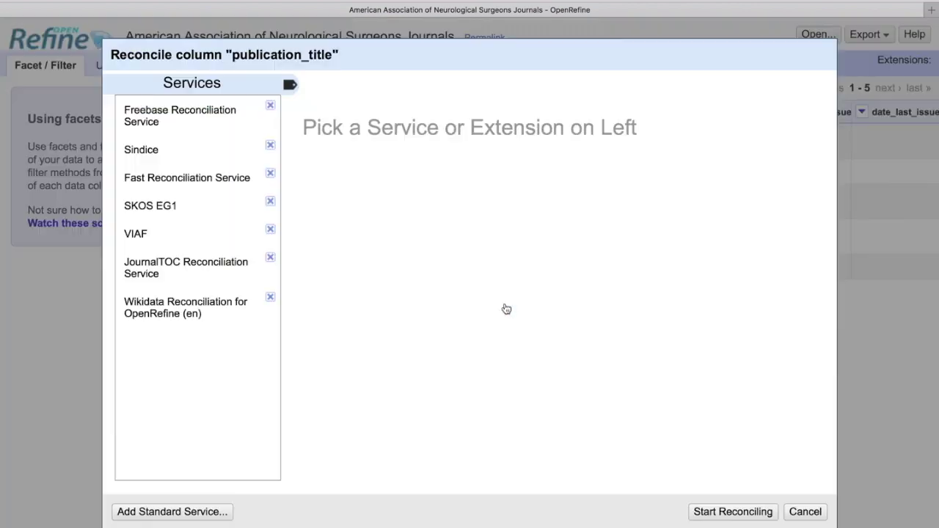
{"action": "left_click", "coordinate": [202, 512]}
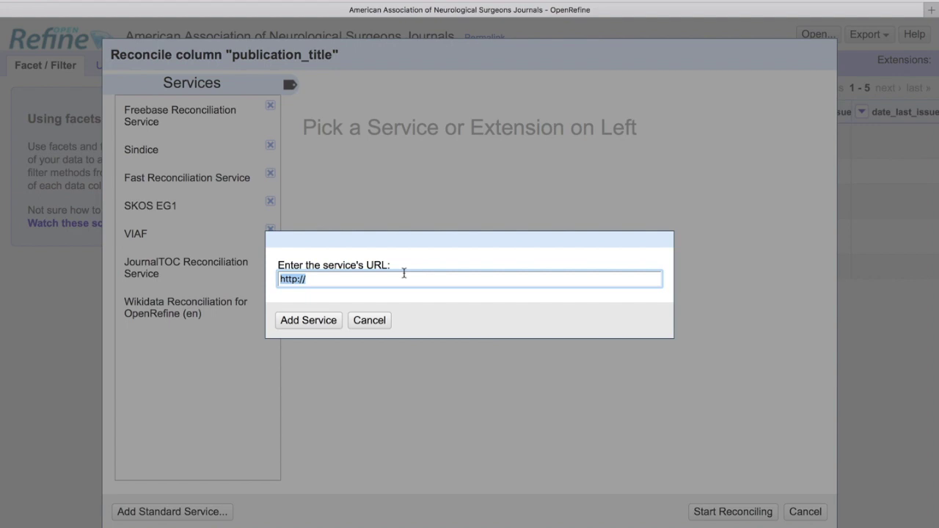
{"action": "left_click", "coordinate": [370, 323]}
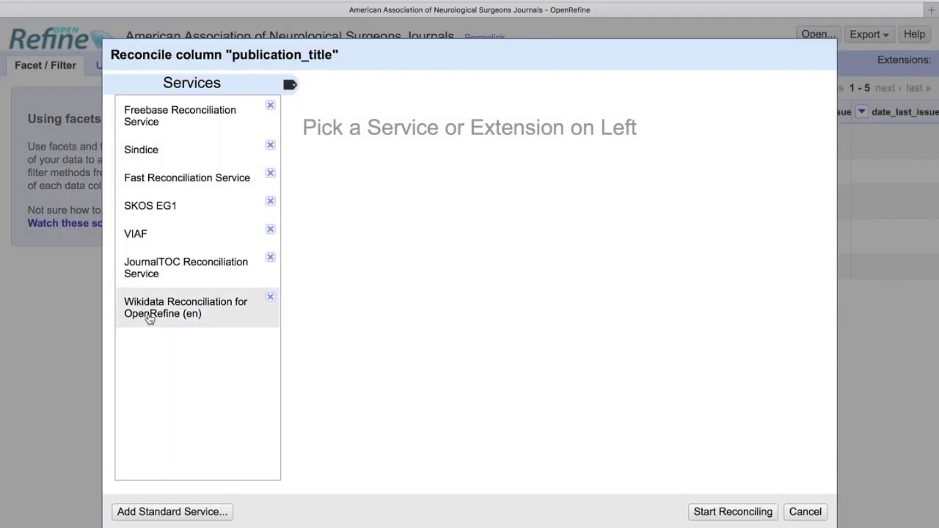
Pick Wikidata with type scientific journal, including the print_identifier and online_identifier columns
{"action": "left_click", "coordinate": [179, 309]}
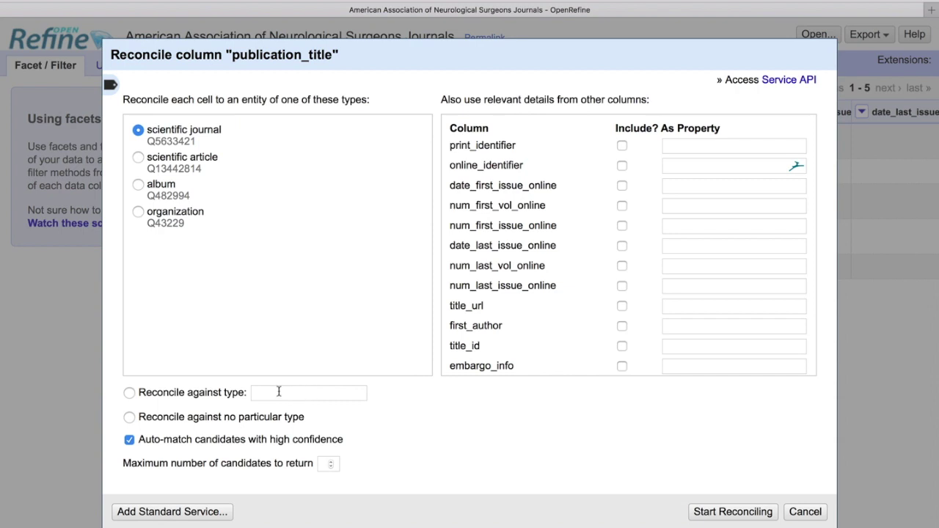
{"action": "left_click_drag", "start_coordinate": [139, 418], "coordinate": [307, 422]}
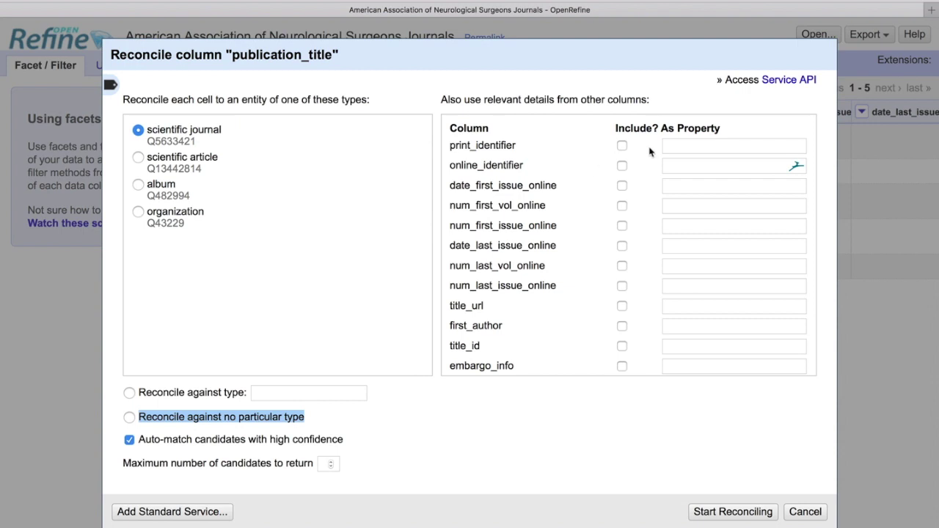
{"action": "left_click", "coordinate": [623, 146]}
{"action": "left_click", "coordinate": [622, 167]}
{"action": "left_click", "coordinate": [685, 148]}
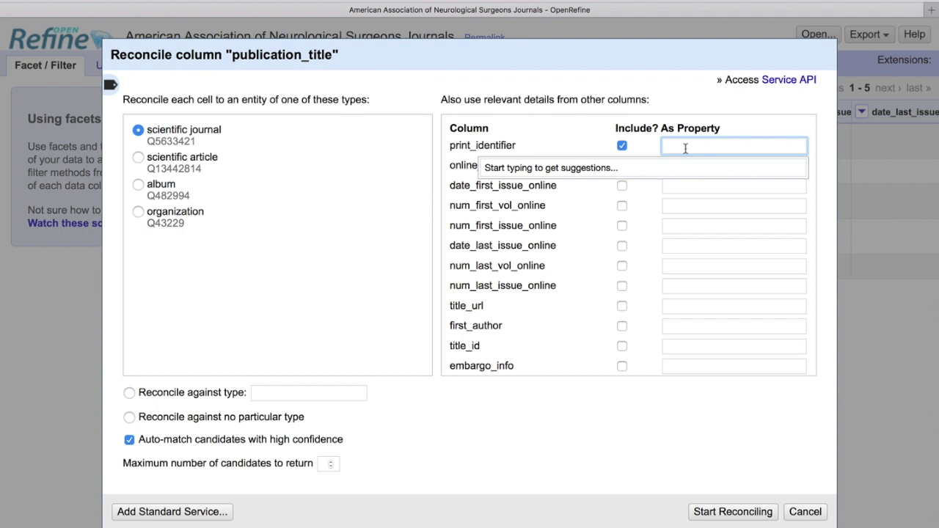
Map print_identifier and online_identifier each to the Wikidata property ISSN (P236)
{"action": "type", "text": "IS"}
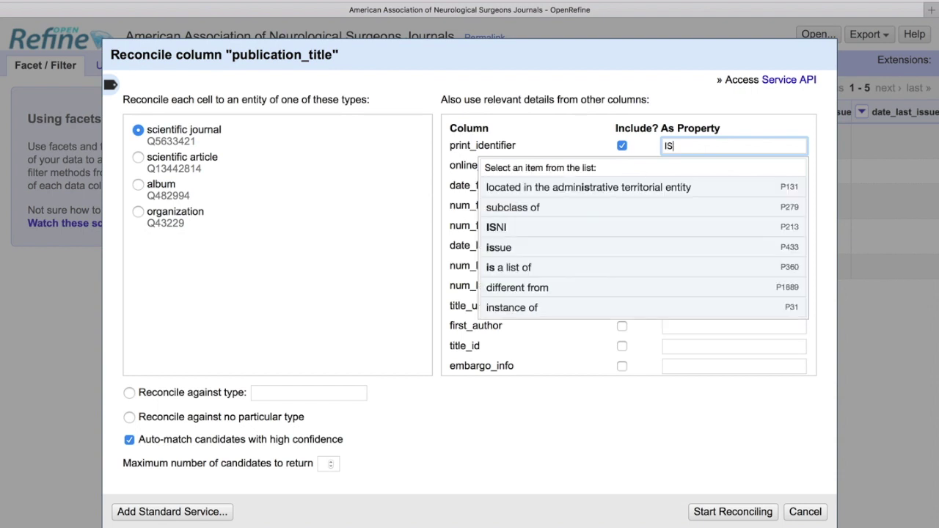
{"action": "type", "text": "S"}
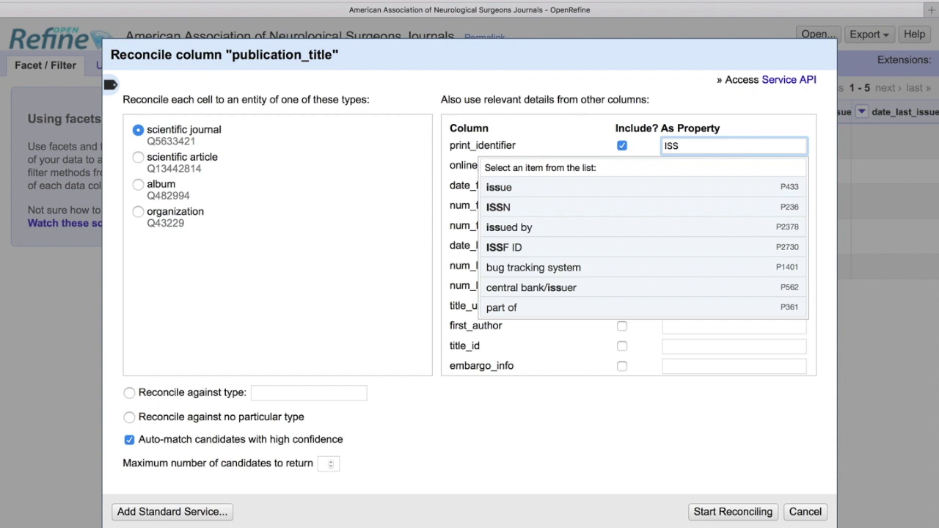
{"action": "type", "text": "N"}
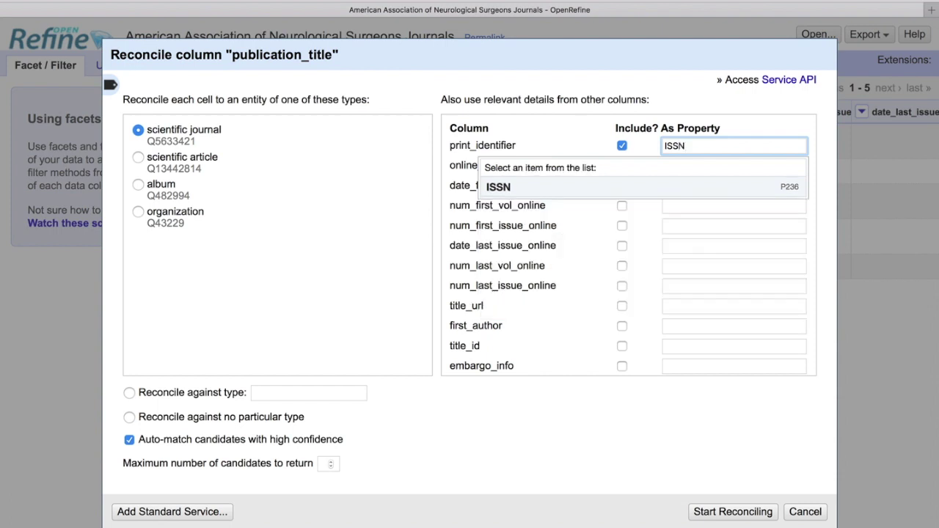
{"action": "left_click", "coordinate": [601, 189]}
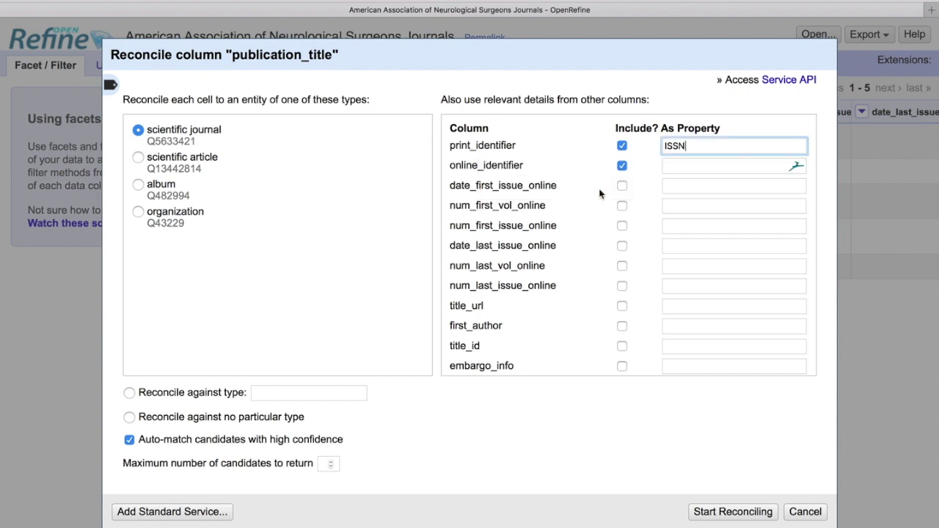
{"action": "left_click", "coordinate": [694, 167]}
{"action": "type", "text": "ISSN"}
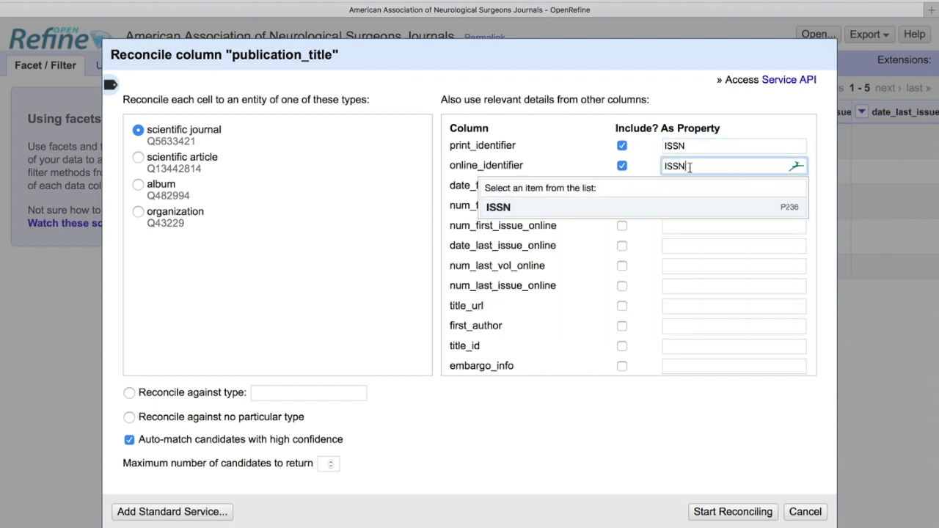
{"action": "left_click", "coordinate": [633, 209]}
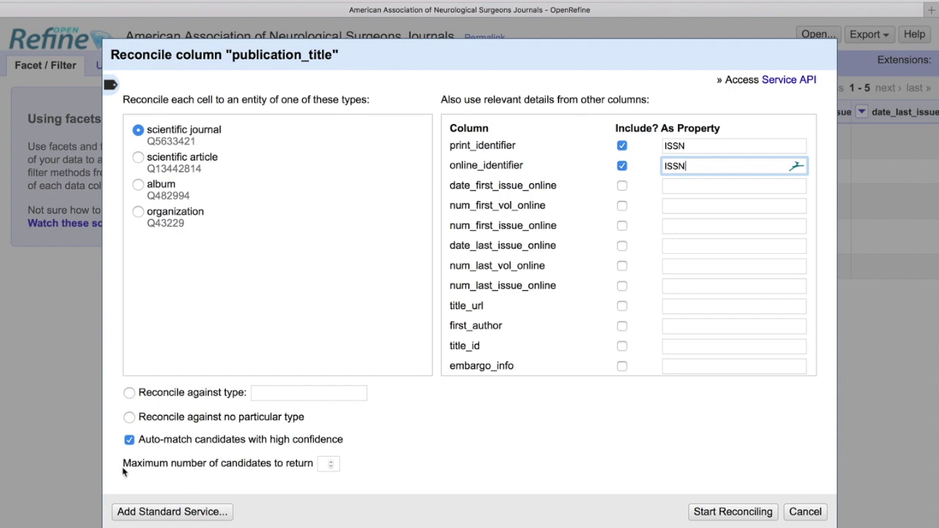
{"action": "left_click_drag", "start_coordinate": [124, 464], "coordinate": [285, 473]}
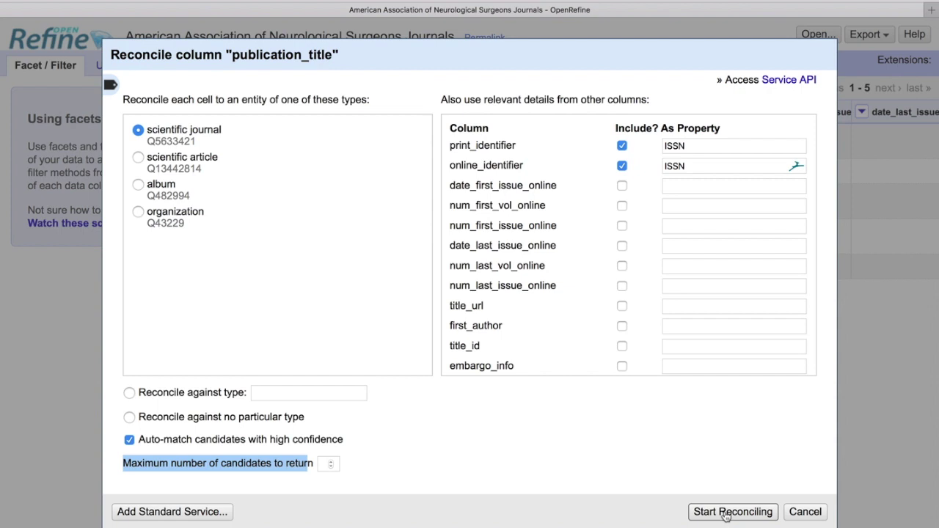
Run the Wikidata reconciliation of publication_title and wait for the judgment and score facets
{"action": "left_click", "coordinate": [725, 513]}
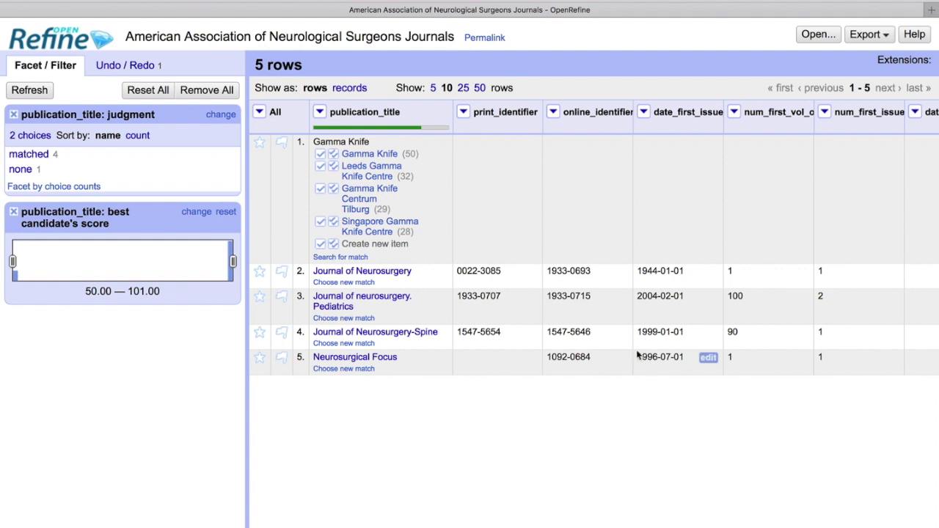
{"action": "mouse_move", "coordinate": [611, 333]}
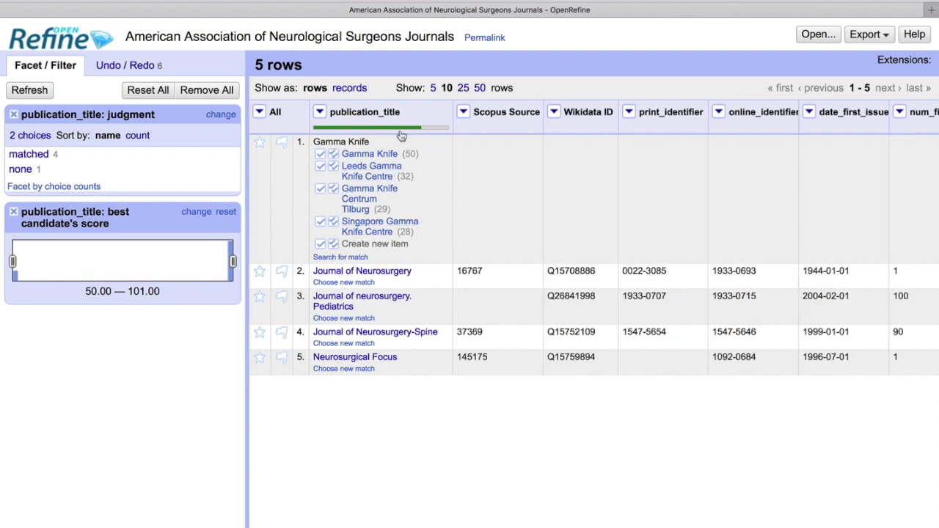
{"action": "mouse_move", "coordinate": [408, 131]}
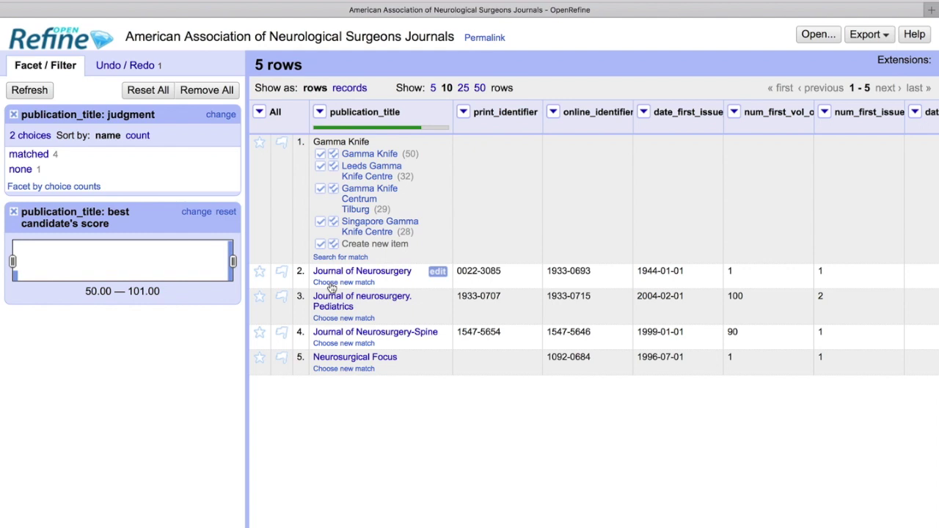
{"action": "left_click", "coordinate": [345, 272]}
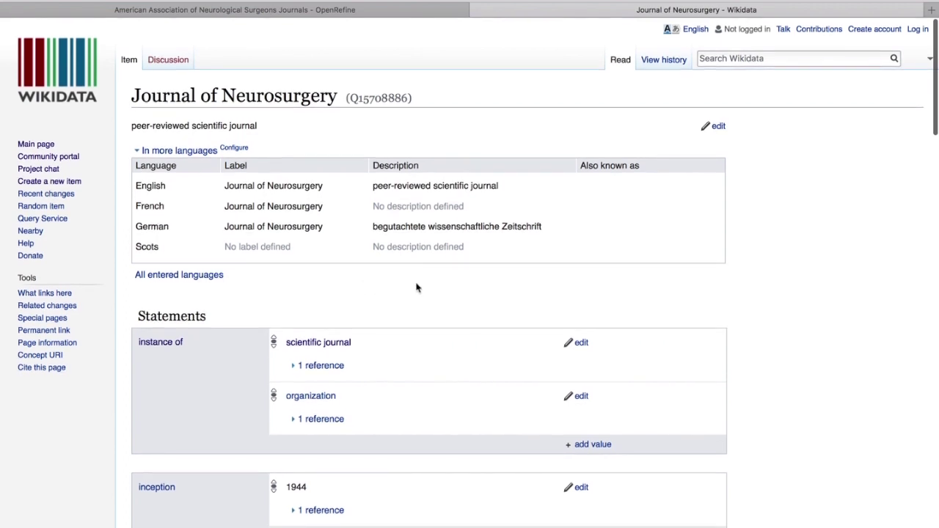
{"action": "scroll", "coordinate": [349, 286], "scroll_direction": "down", "scroll_amount": 1}
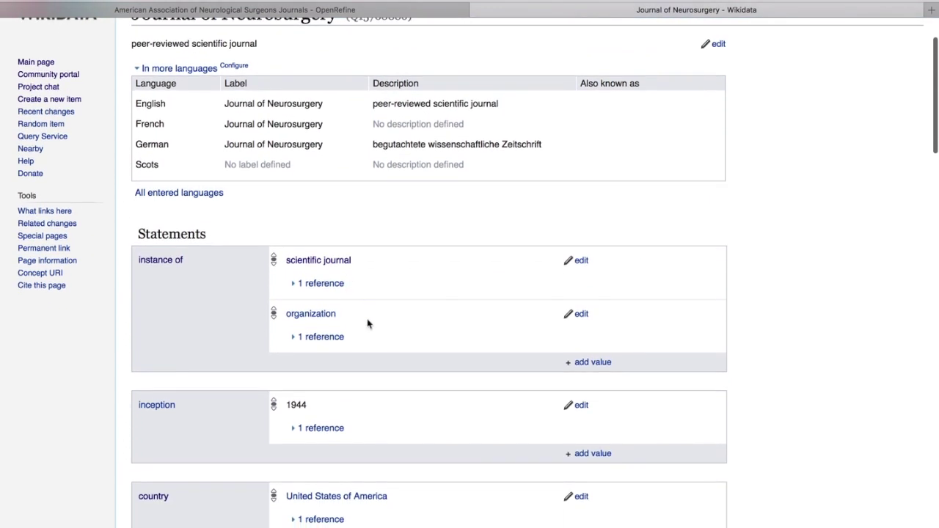
{"action": "scroll", "coordinate": [350, 294], "scroll_direction": "up", "scroll_amount": 1}
{"action": "key", "text": "super+w"}
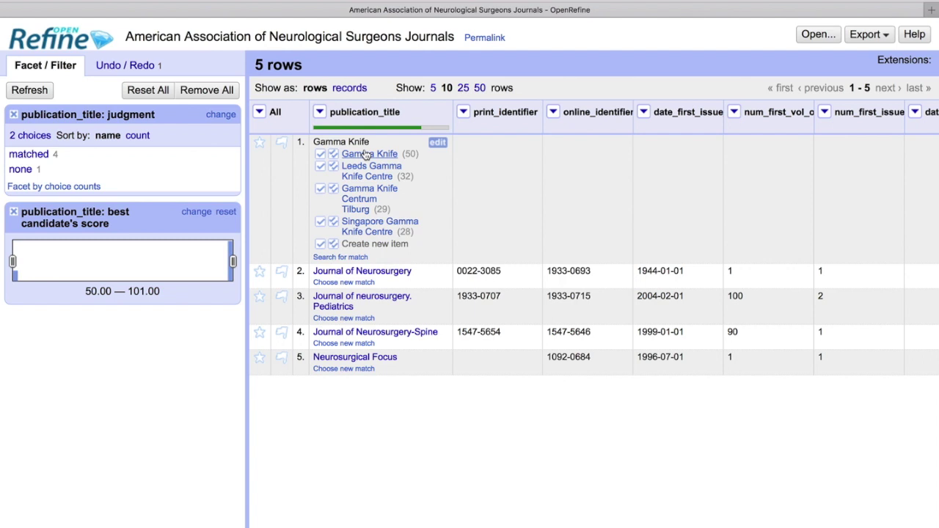
{"action": "mouse_move", "coordinate": [375, 155]}
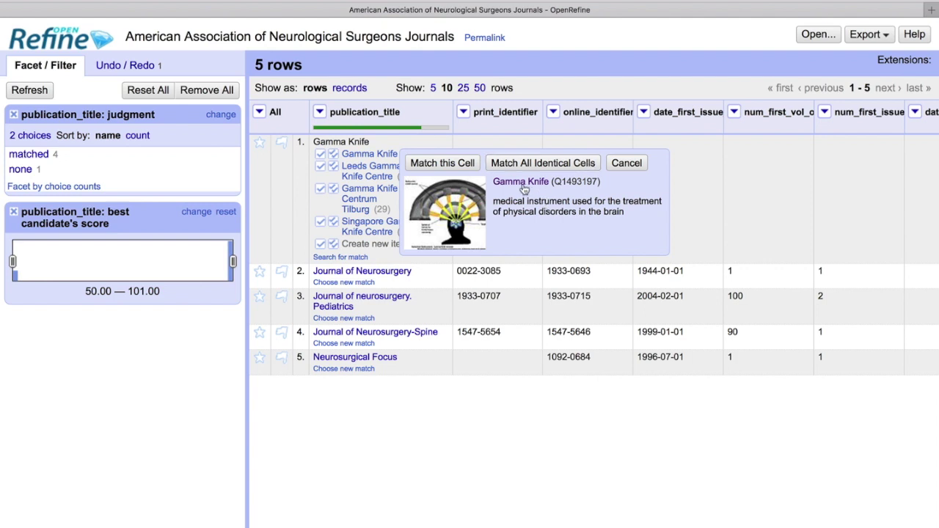
{"action": "left_click", "coordinate": [523, 183]}
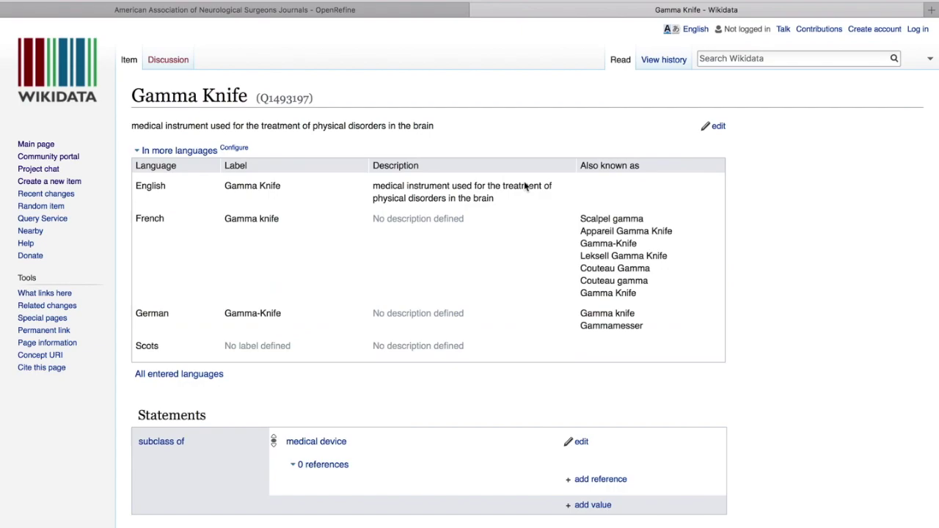
{"action": "key", "text": "super+w"}
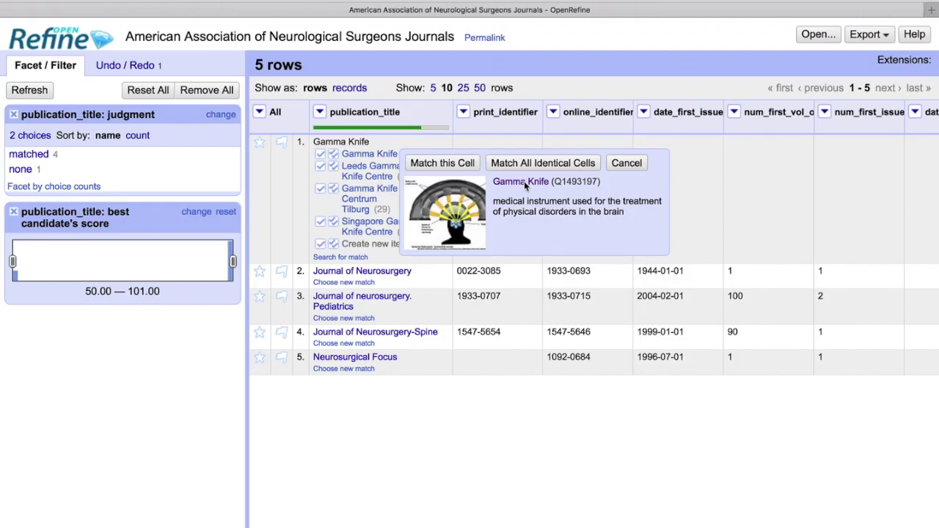
{"action": "left_click", "coordinate": [627, 163]}
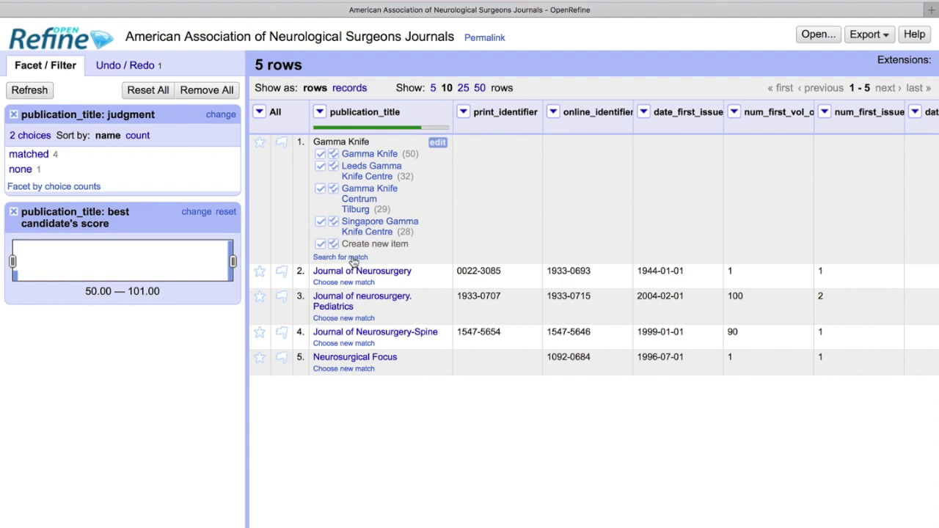
Open Search for match for Gamma Knife and look up candidate Q17006055 on Wikidata, finding an album
{"action": "left_click", "coordinate": [353, 259]}
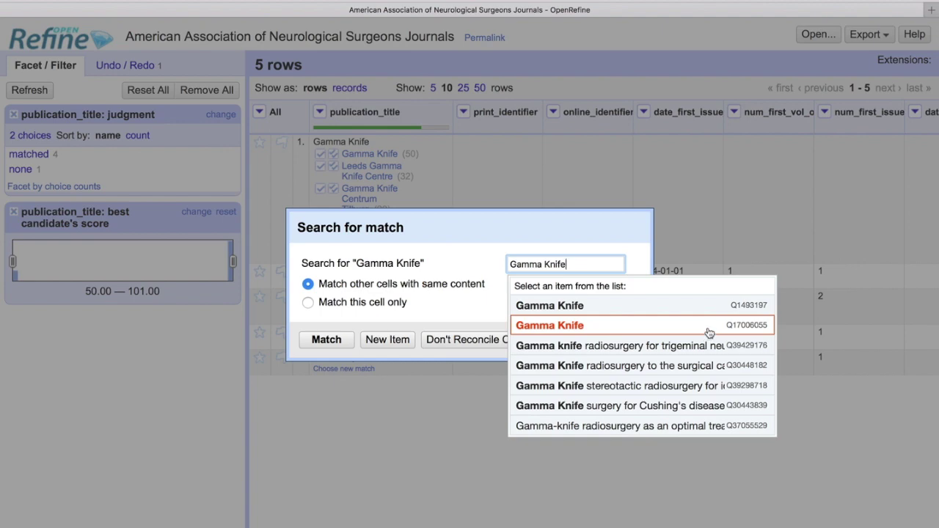
{"action": "key", "text": "ctrl+Tab"}
{"action": "type", "text": "Q170"}
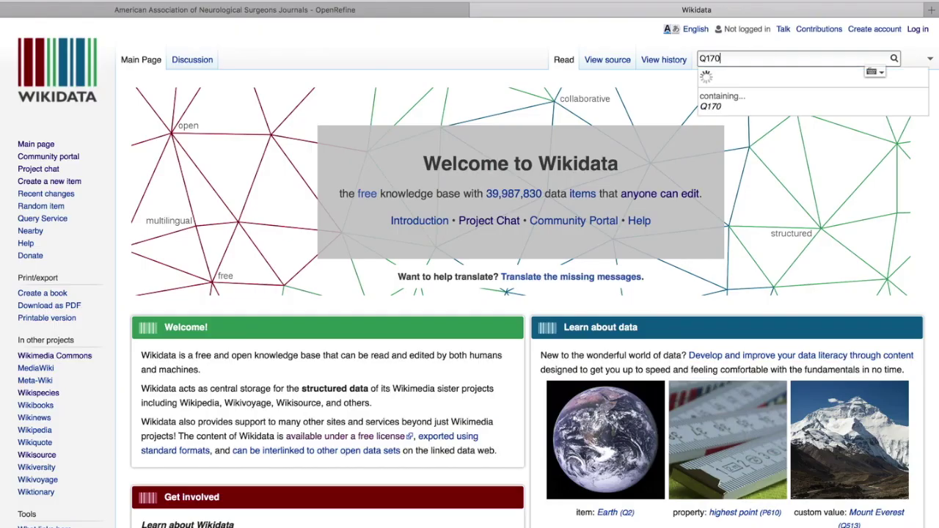
{"action": "type", "text": "06055"}
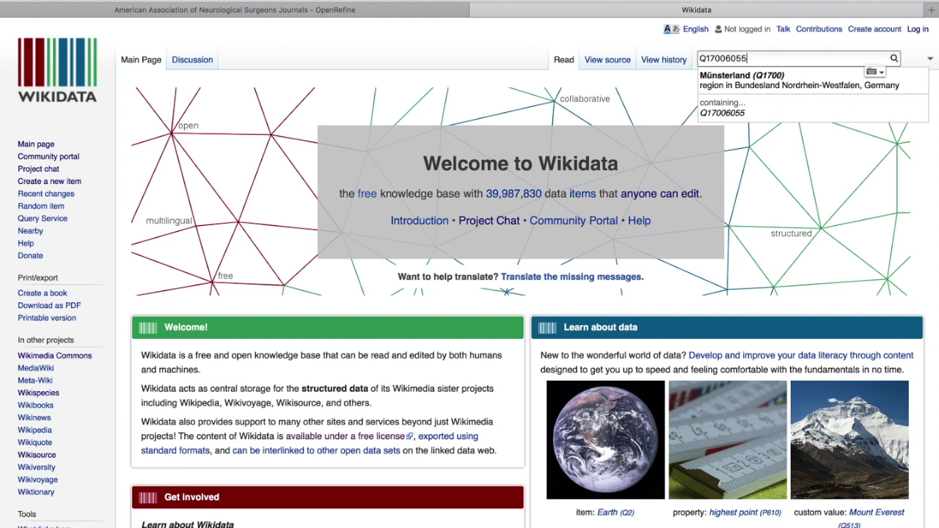
{"action": "left_click", "coordinate": [748, 81]}
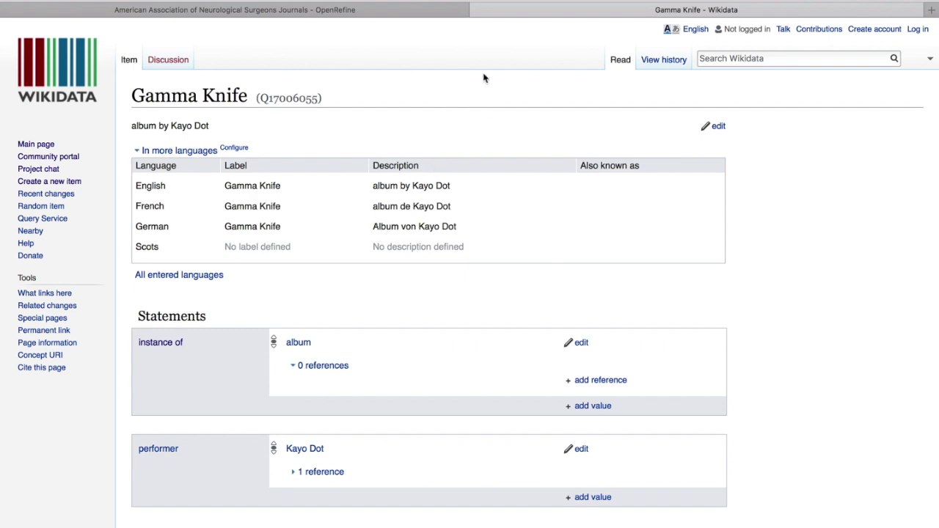
{"action": "key", "text": "super+w"}
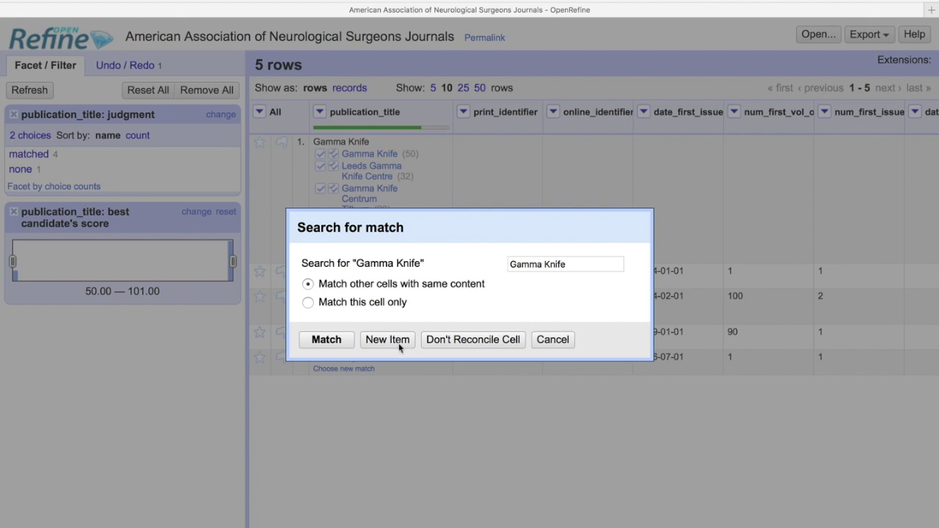
{"action": "left_click", "coordinate": [387, 227]}
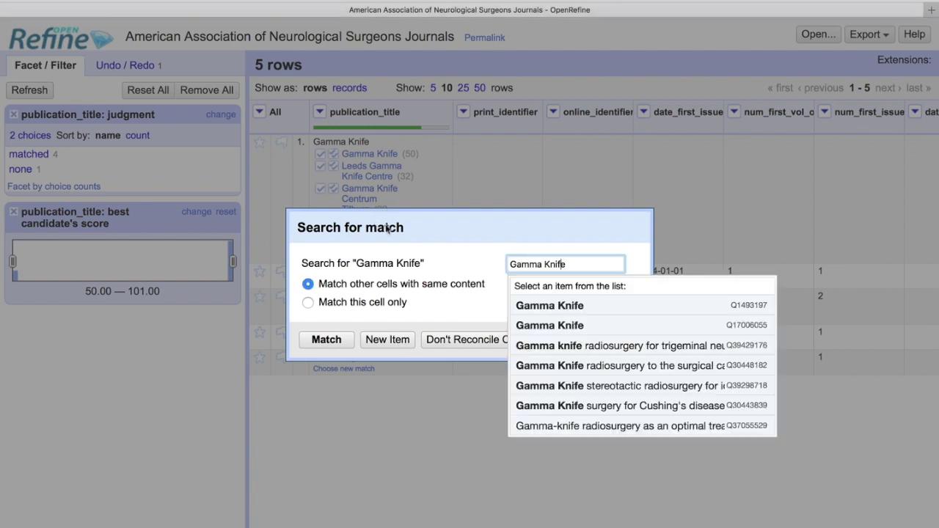
{"action": "left_click", "coordinate": [476, 358]}
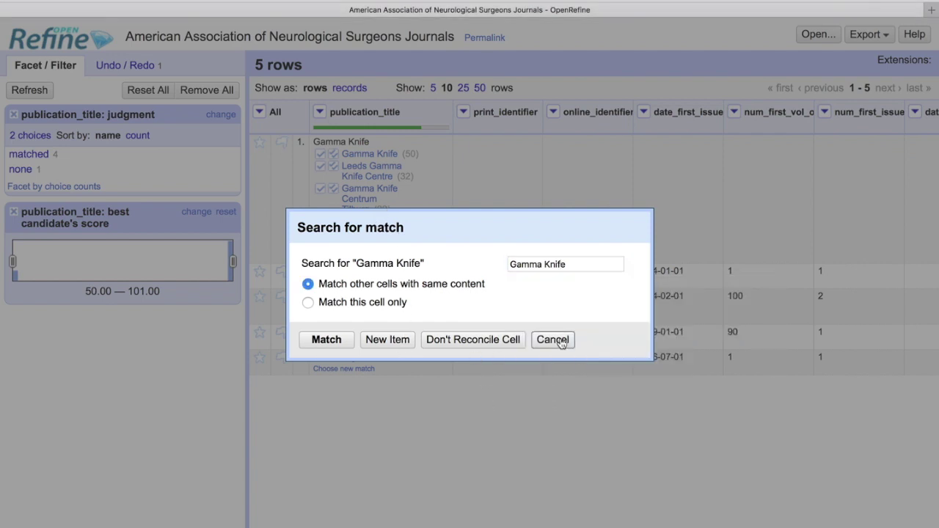
{"action": "left_click", "coordinate": [555, 340]}
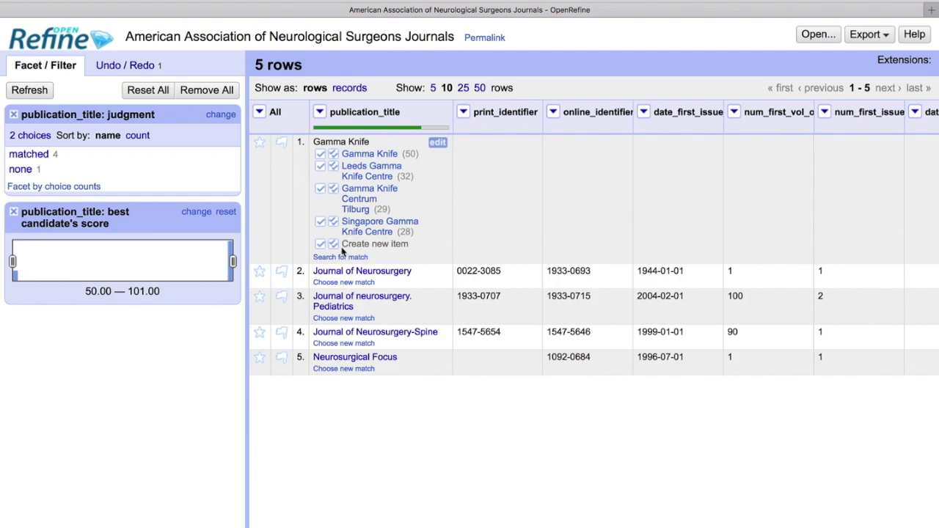
{"action": "left_click", "coordinate": [433, 303]}
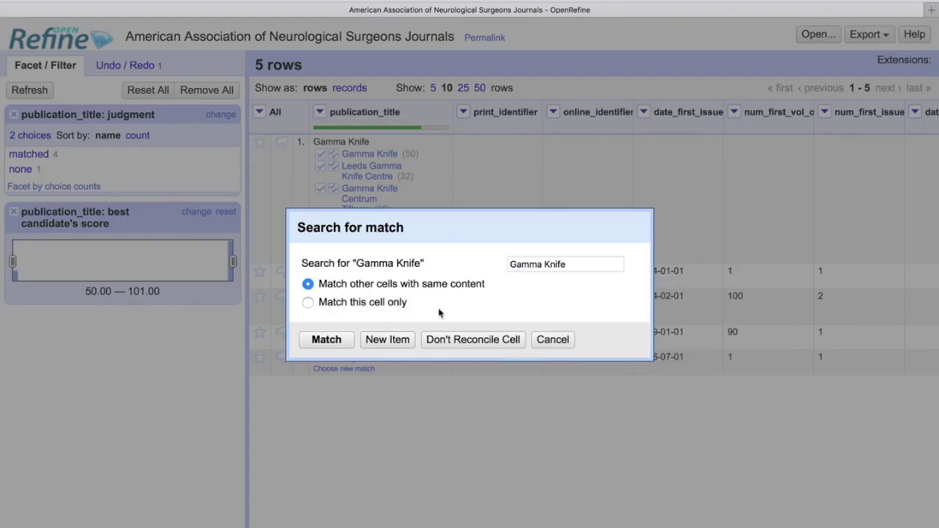